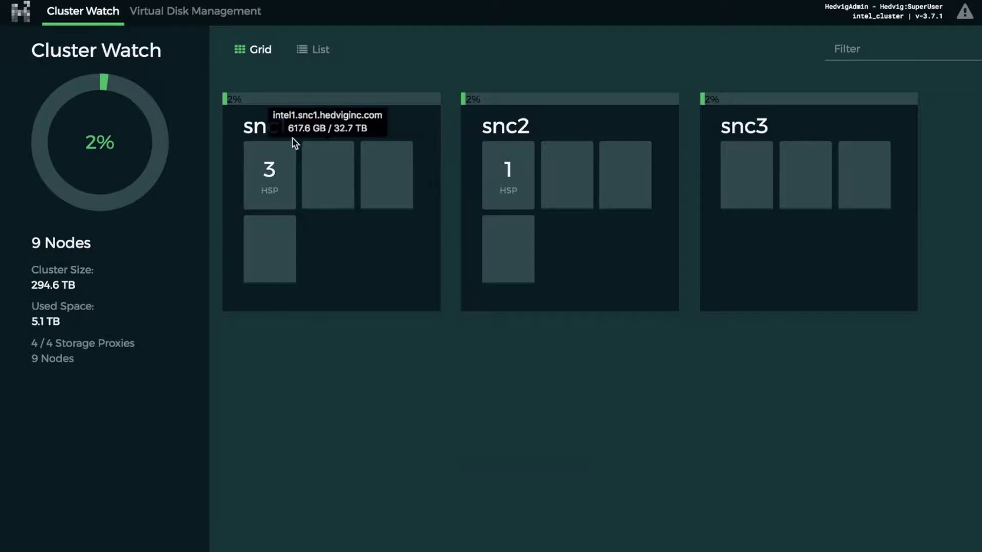
- Point out the snc1, snc2 and snc3 sites and the cluster's 9 nodes, size and used space
double_click(277, 125)
double_click(494, 127)
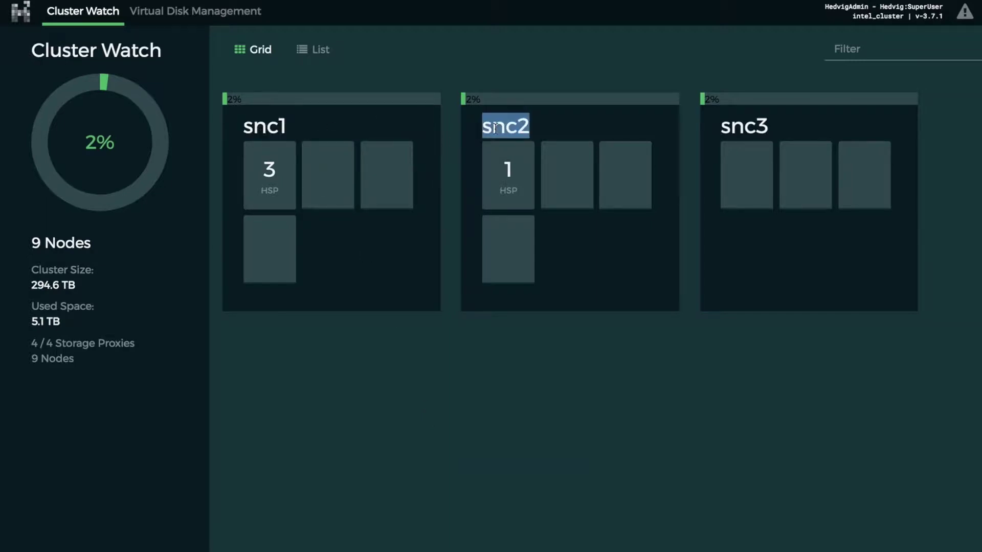
double_click(729, 128)
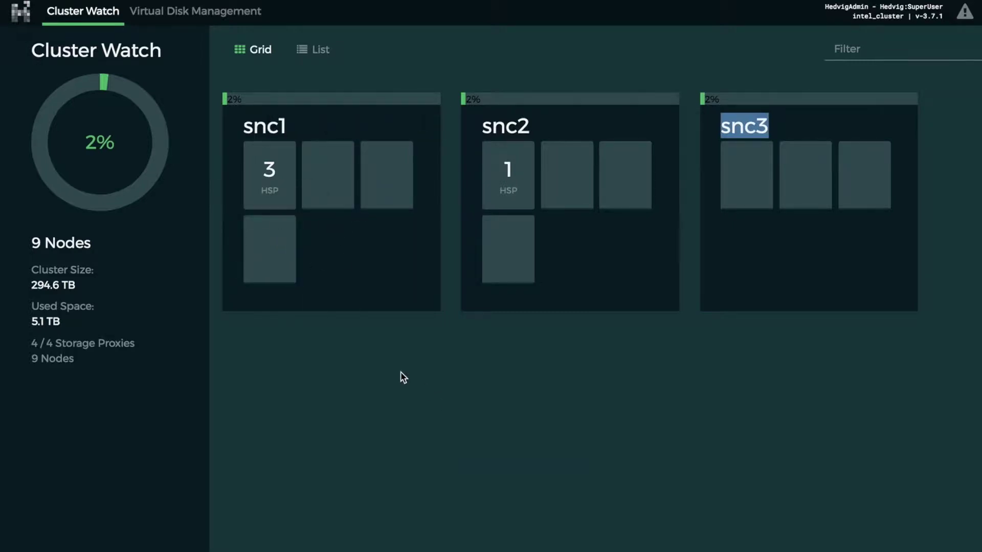
triple_click(63, 245)
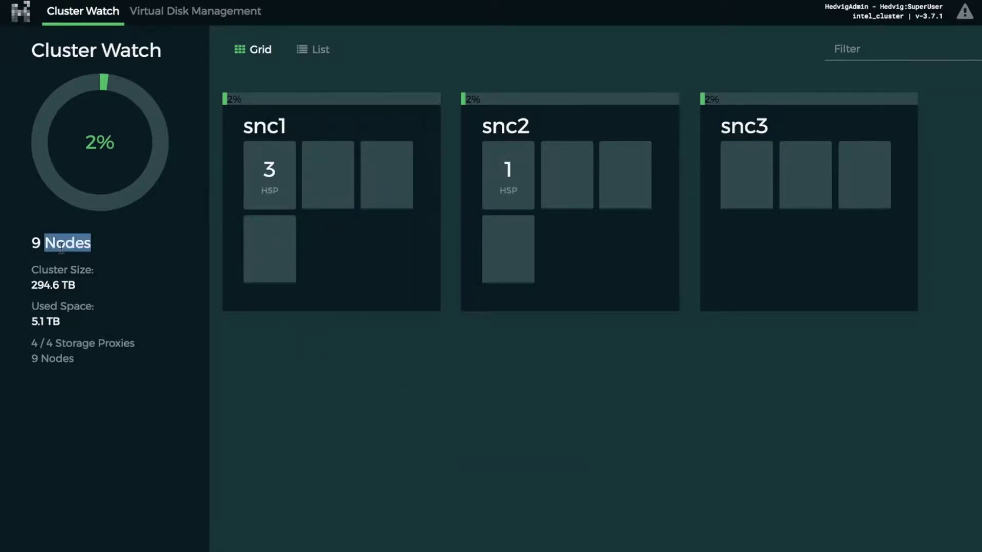
left_click(342, 401)
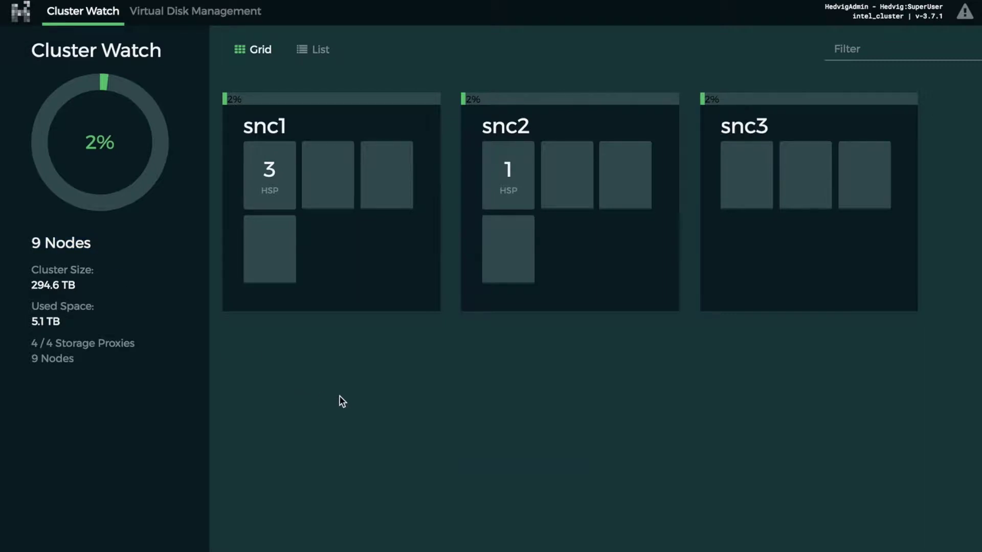
triple_click(69, 269)
triple_click(81, 307)
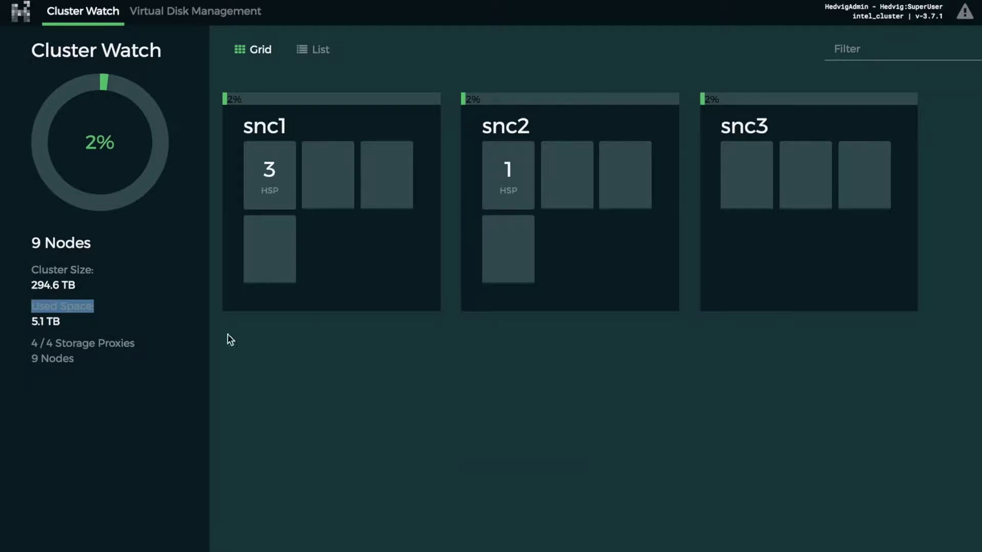
left_click(327, 370)
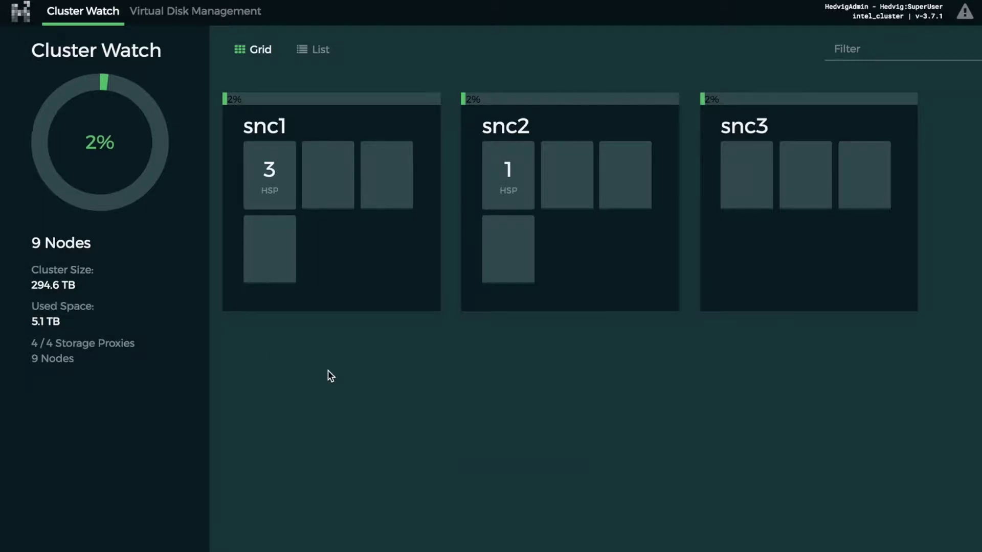
- Inspect the full details of node intel1.snc1.hedviginc.com, then return to Cluster Watch
left_click(324, 192)
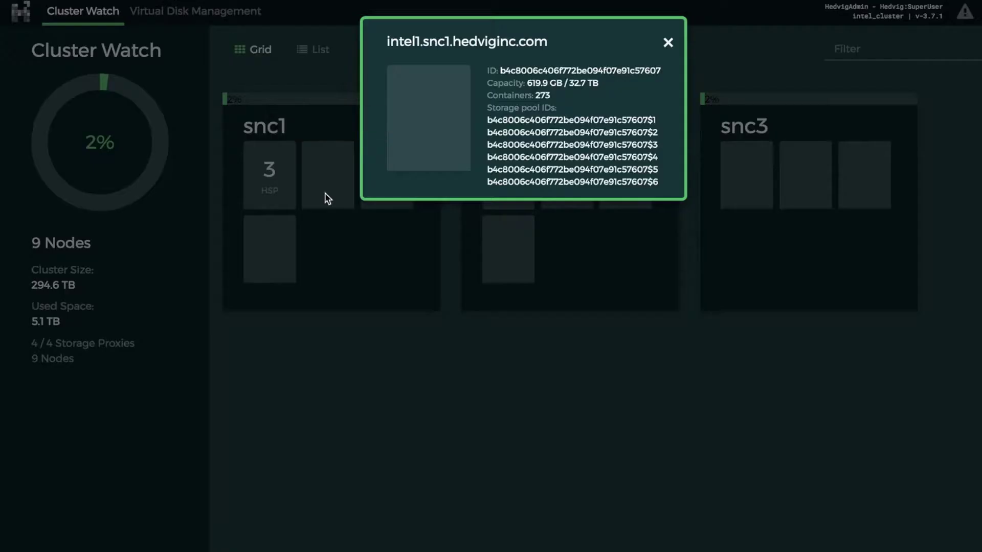
left_click(483, 49)
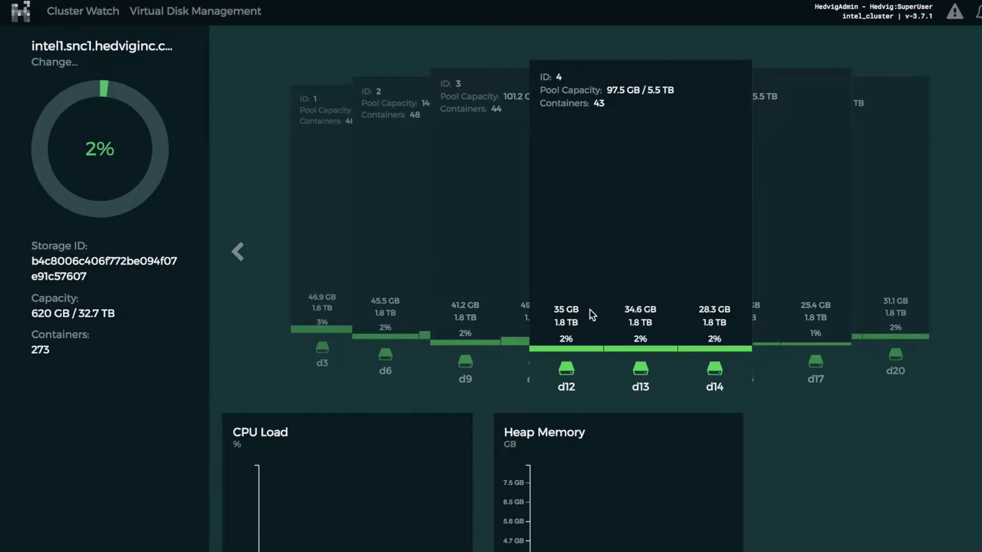
left_click(105, 15)
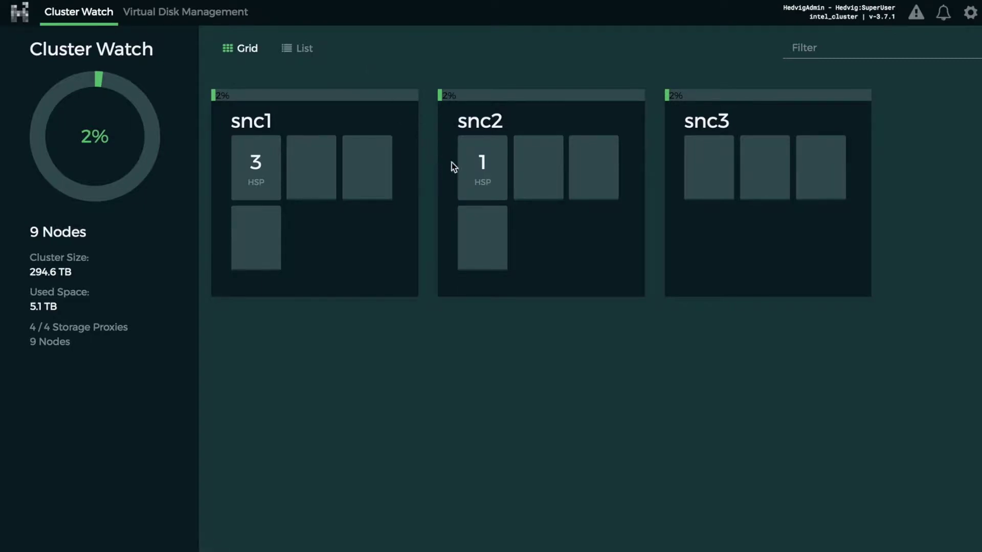
- Review the snc2 storage proxy's detail page, then switch to Virtual Disk Management
left_click(477, 173)
left_click(478, 101)
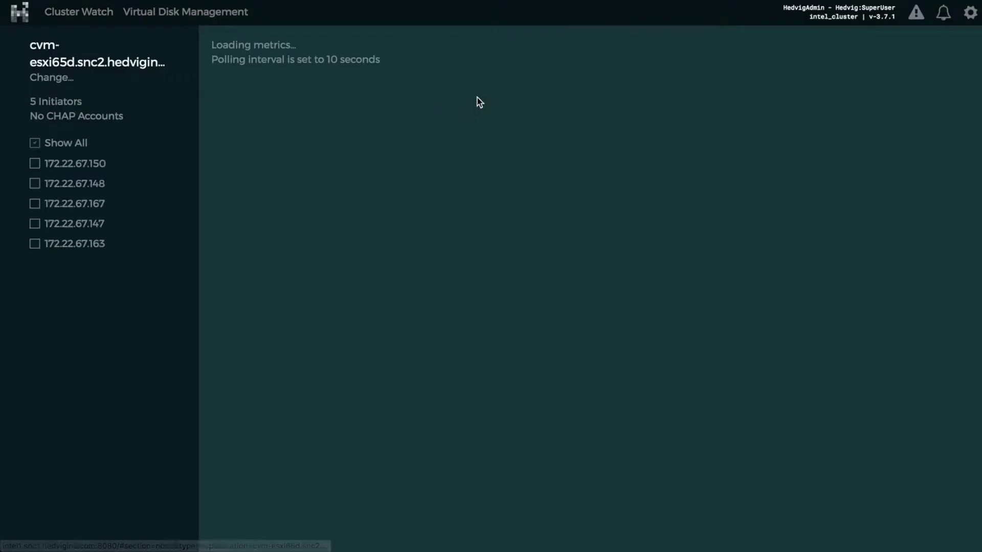
scroll(740, 287, "down", 7)
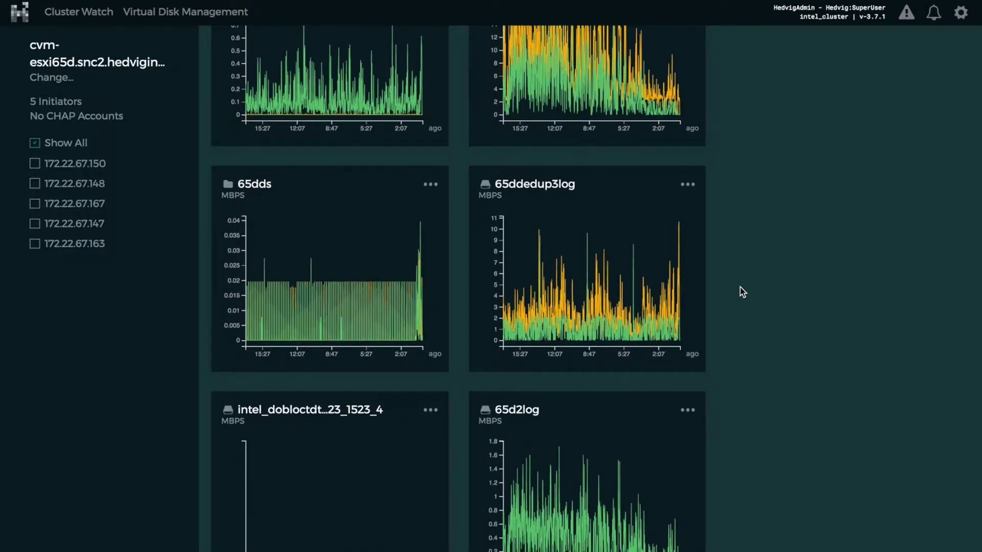
scroll(740, 287, "down", 5)
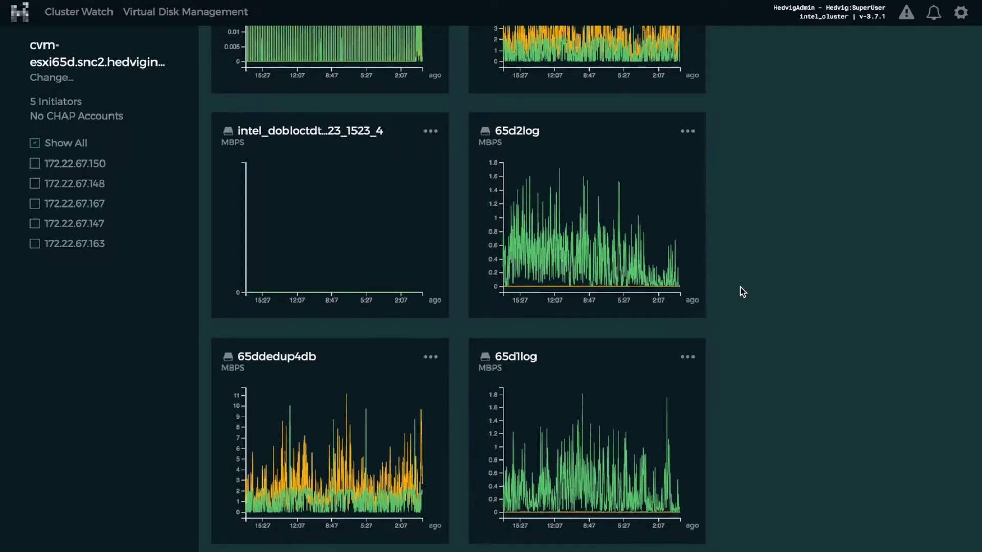
scroll(741, 287, "up", 2)
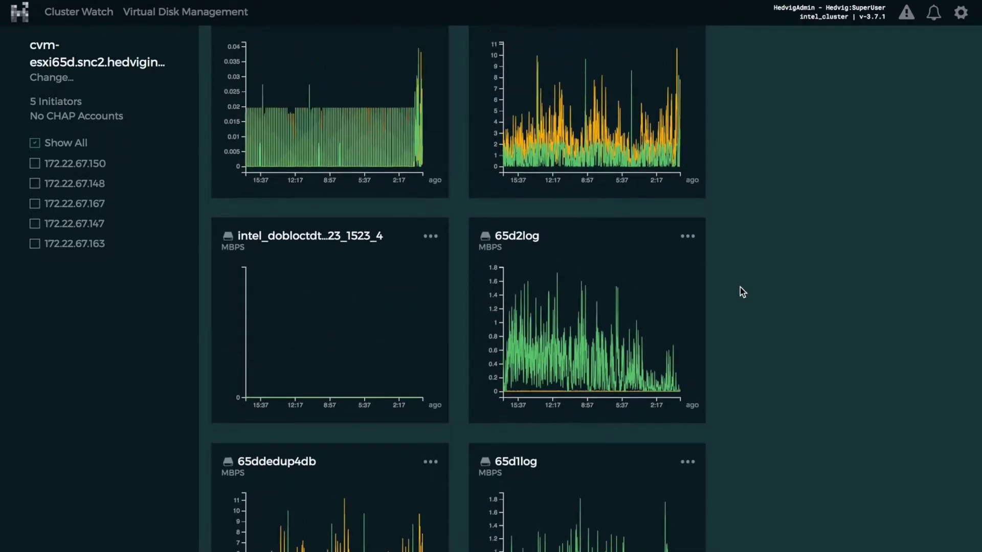
scroll(740, 287, "up", 3)
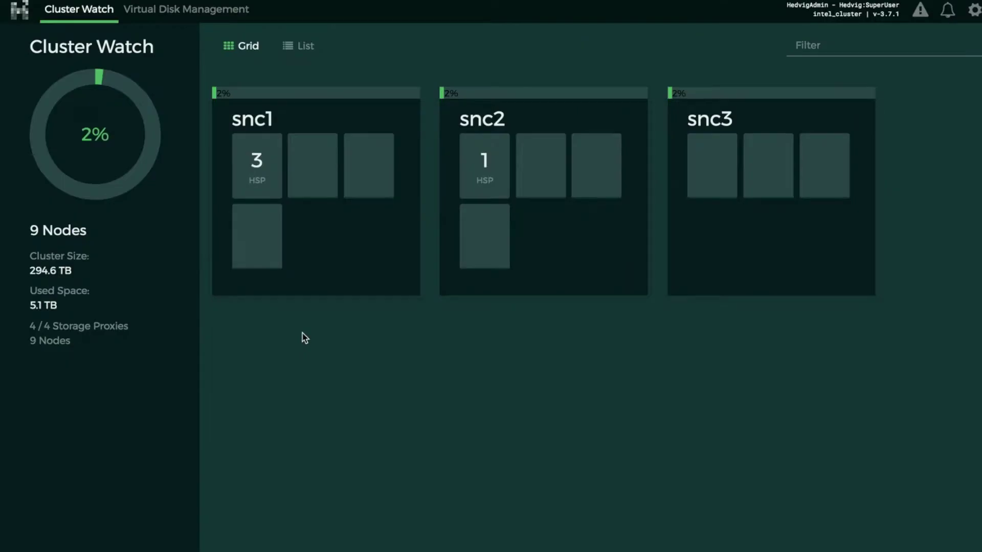
left_click(187, 15)
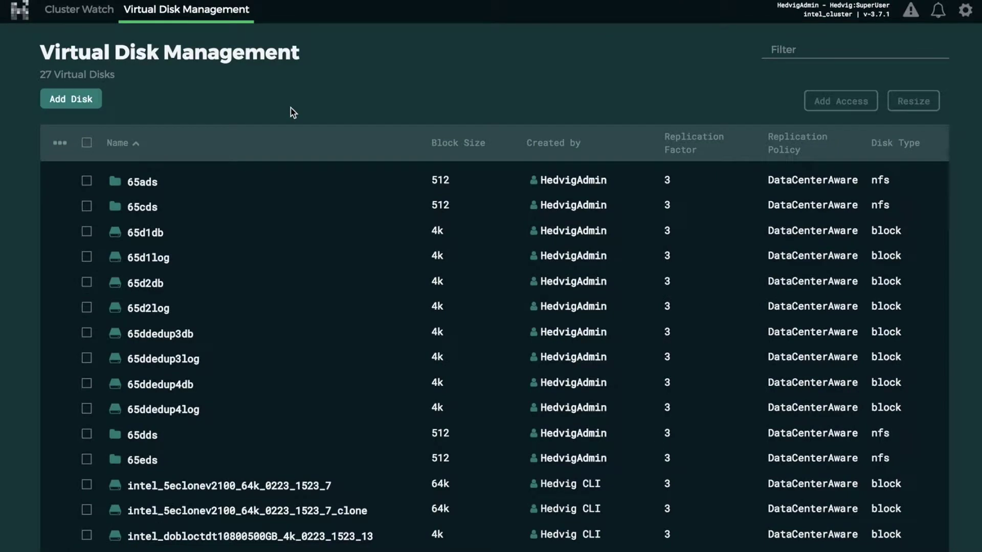
- Fill the Add Disk form with name TestDisk1, size 100 TB and disk type BLOCK
left_click(84, 104)
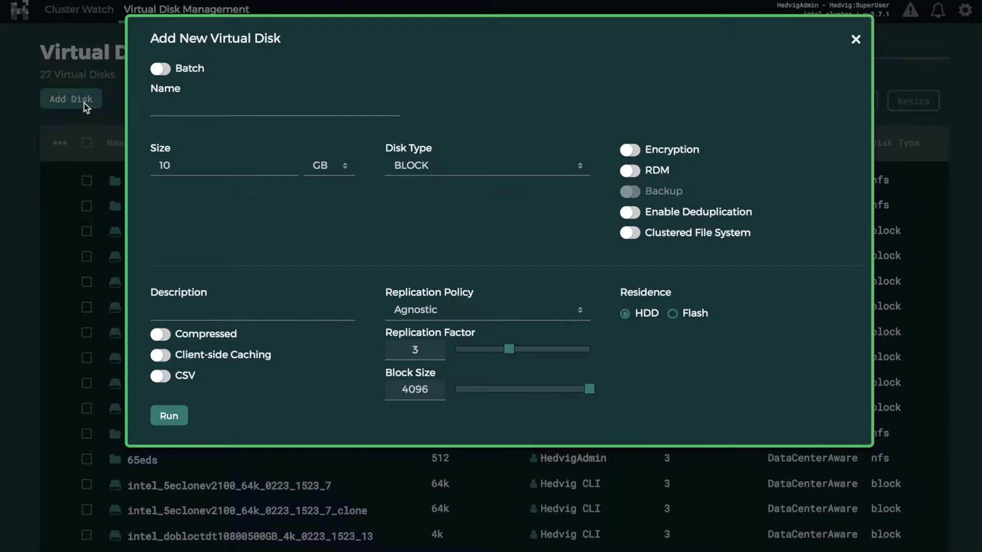
left_click(180, 112)
type("Test")
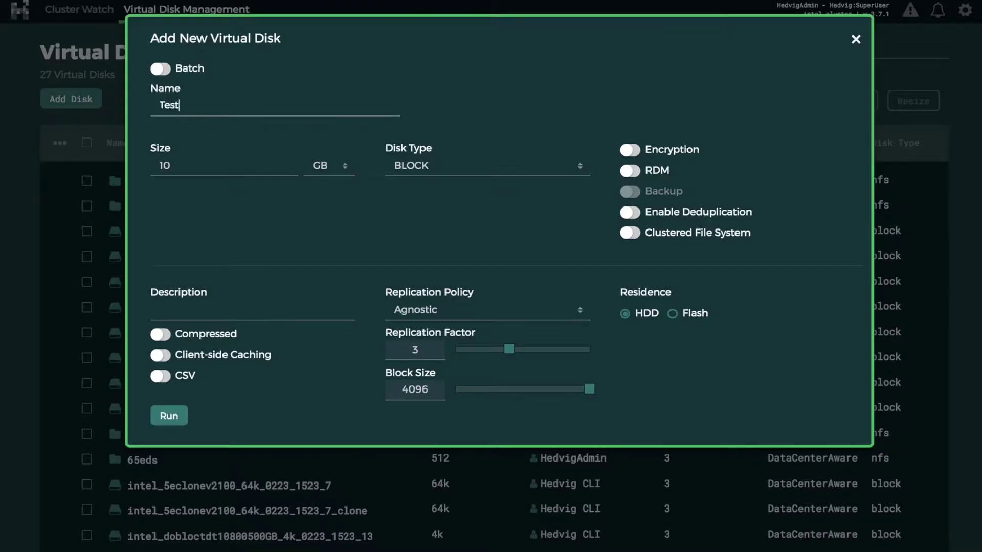
type("Disk1")
key("Tab")
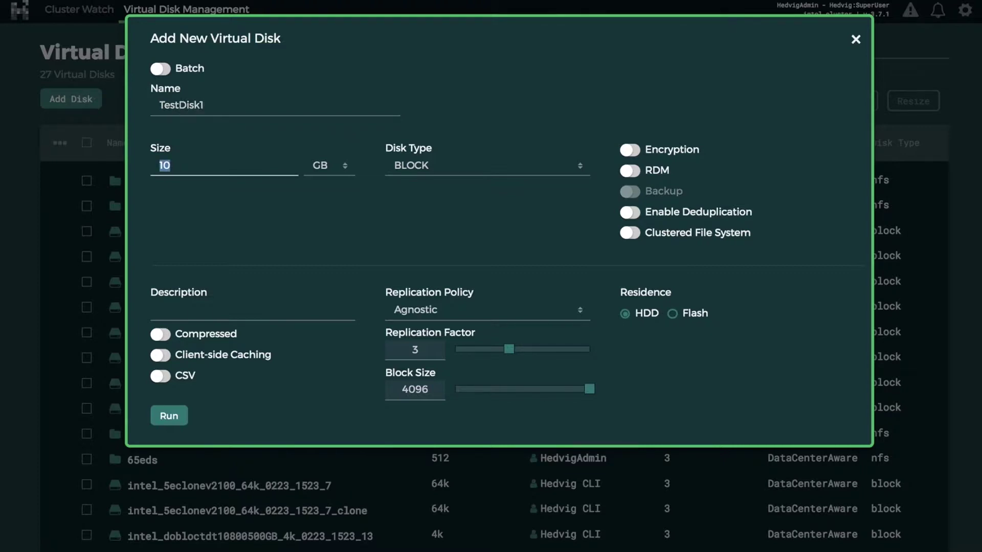
type("100")
left_click(333, 166)
left_click(339, 212)
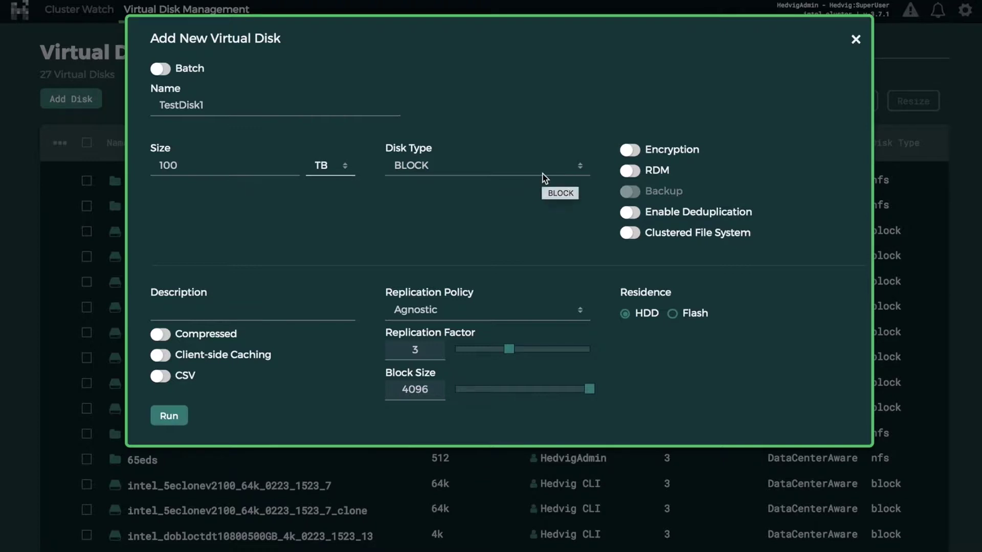
left_click(544, 174)
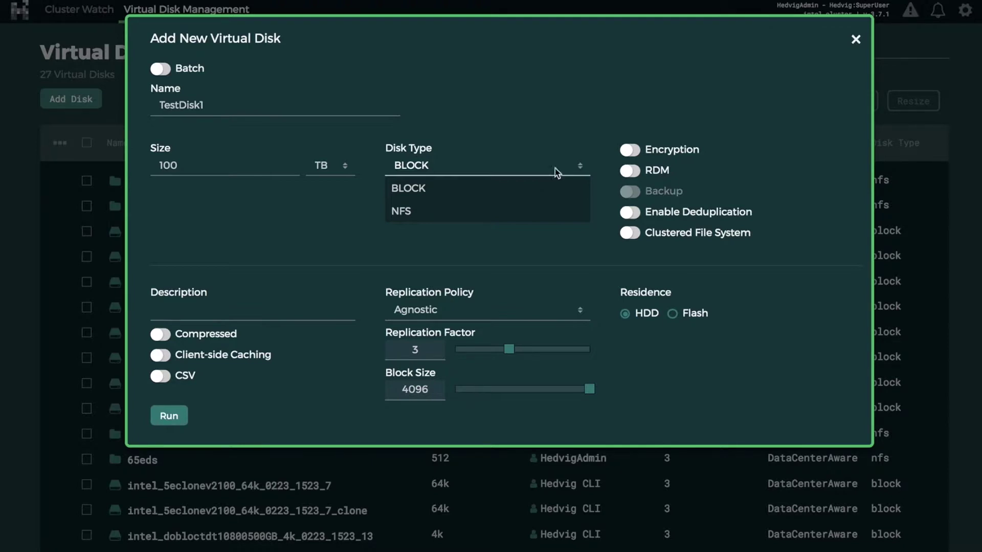
left_click(596, 242)
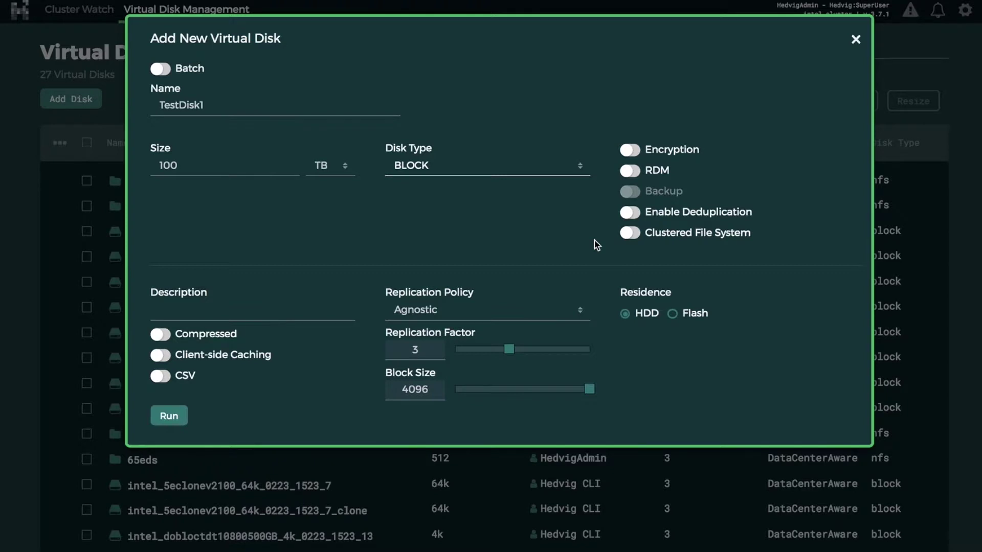
left_click(667, 215)
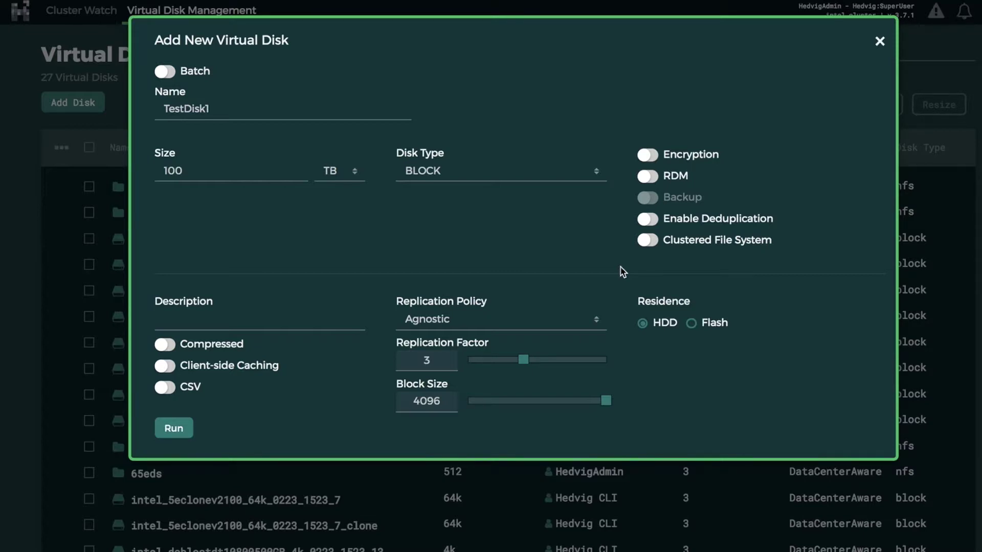
double_click(637, 306)
left_click(638, 304)
left_click(690, 323)
left_click(642, 323)
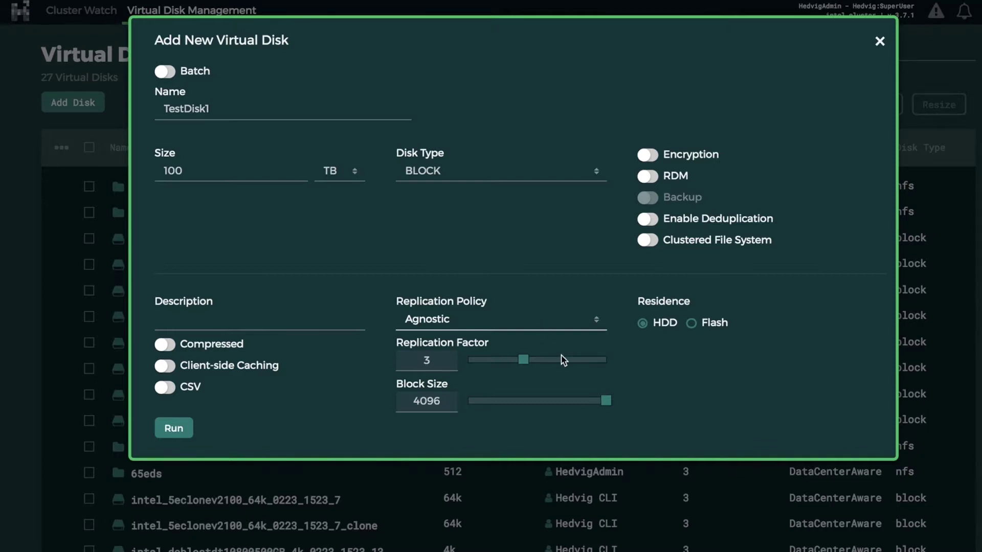
left_click(566, 321)
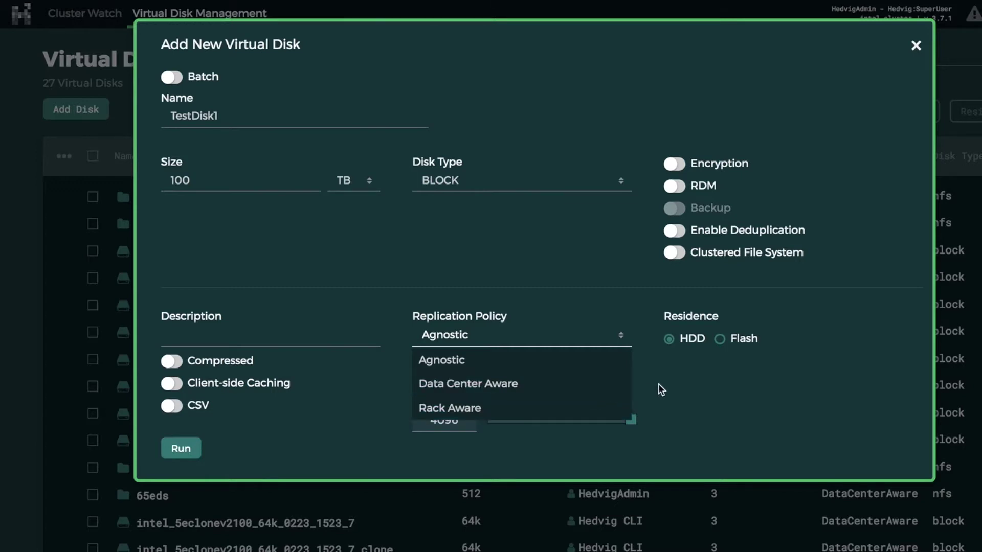
- Choose Data Center Aware replication across snc1, snc2 and snc3, then run the disk creation
left_click(600, 384)
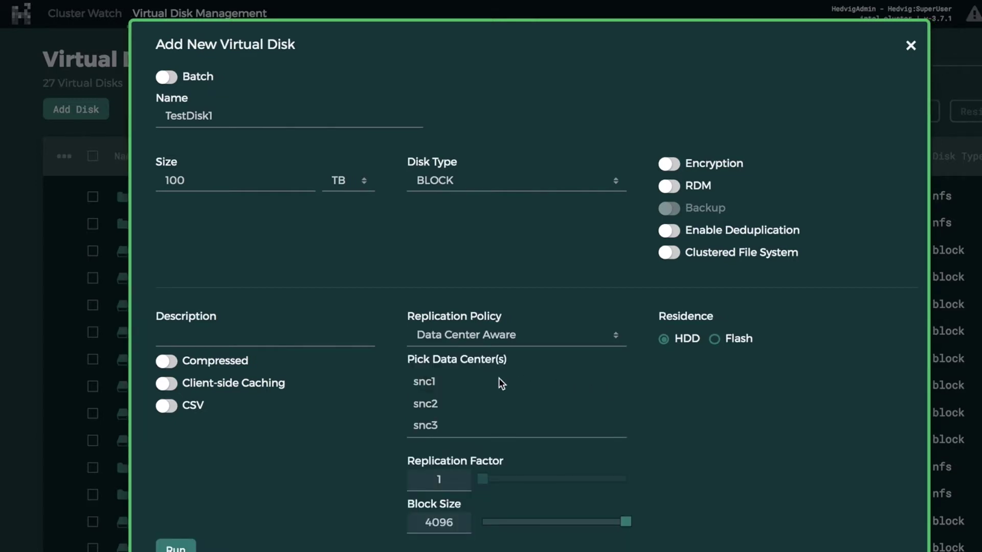
left_click(469, 383)
left_click(452, 403)
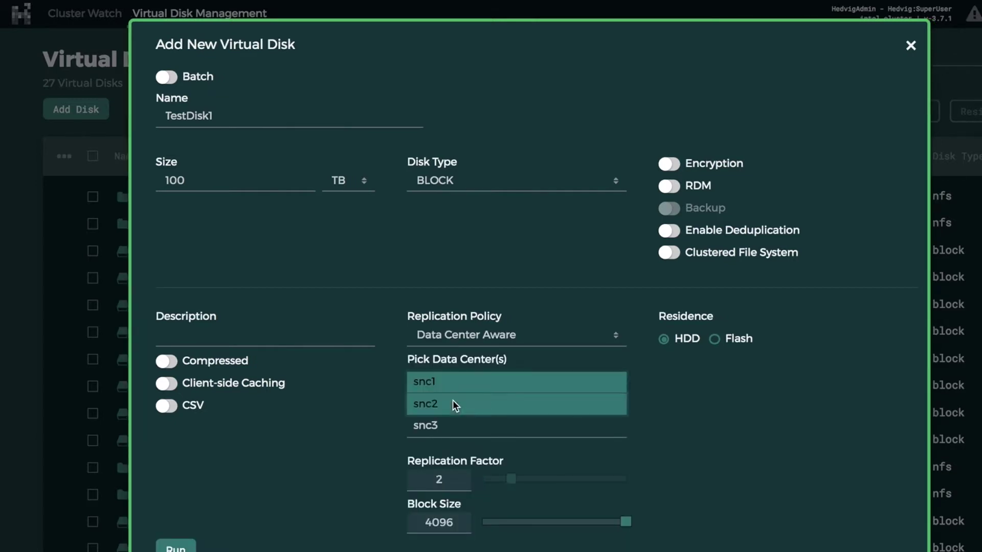
left_click(452, 429)
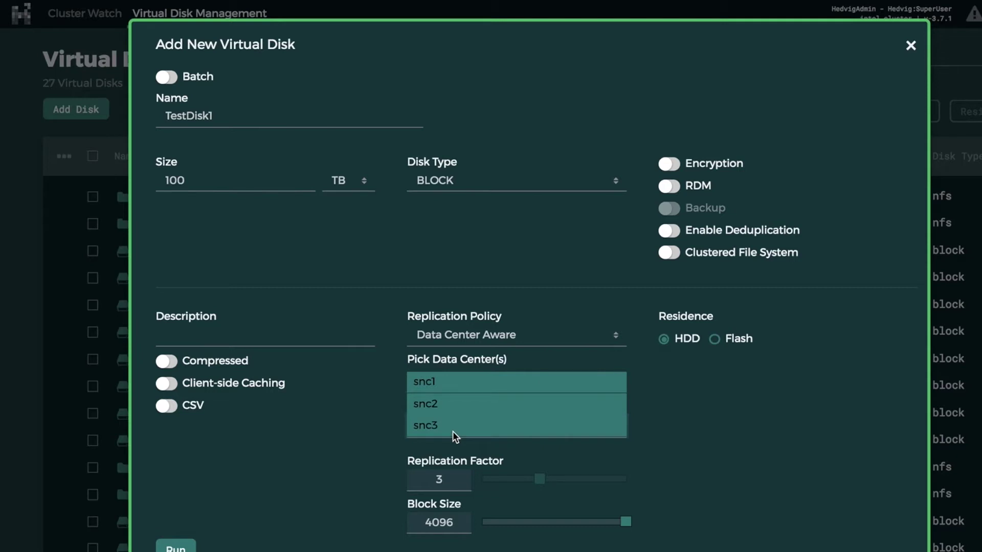
left_click(189, 548)
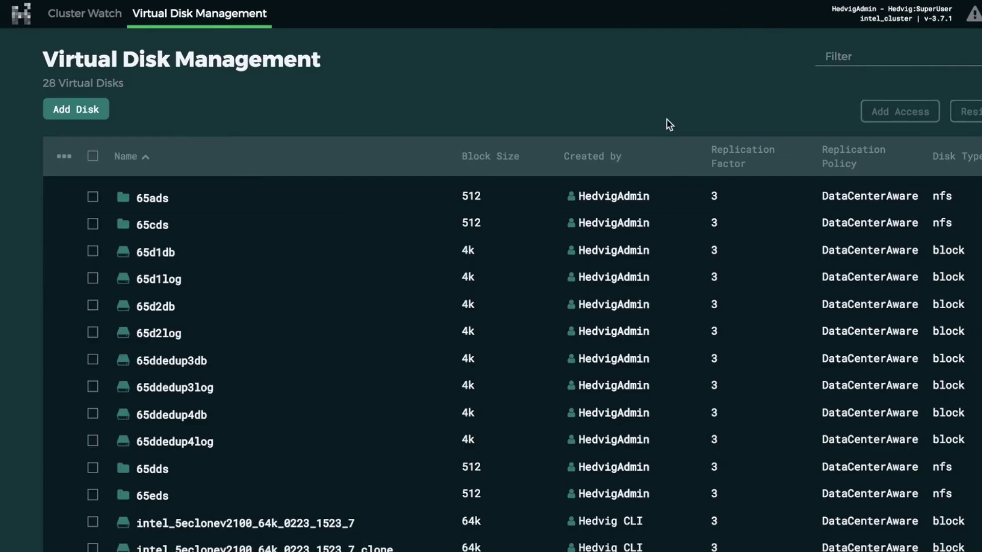
- Add a LUN for TestDisk1 on proxy cvm-esxi65a and verify it under Current LUNs
scroll(666, 118, "down", 7)
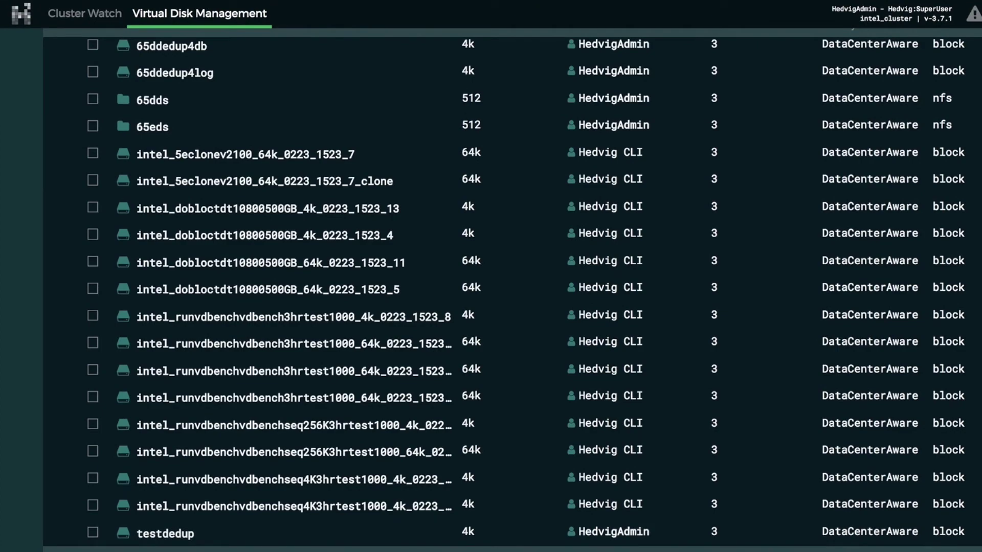
right_click(84, 491)
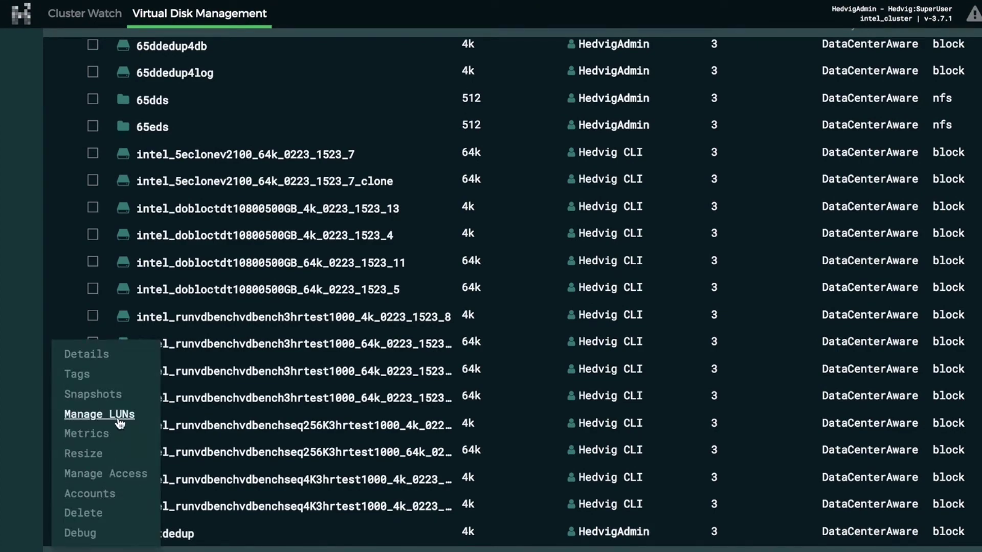
left_click(91, 423)
left_click(371, 99)
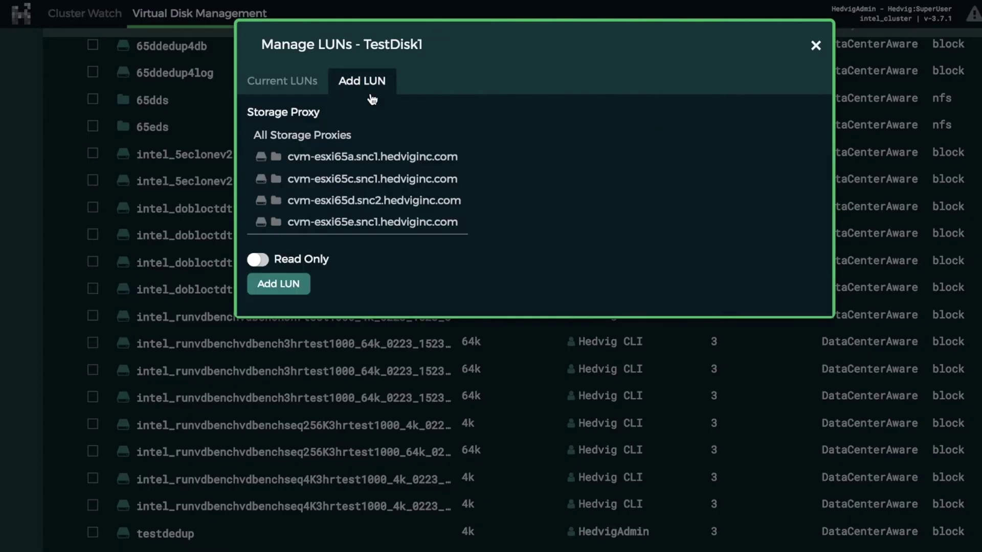
left_click(352, 158)
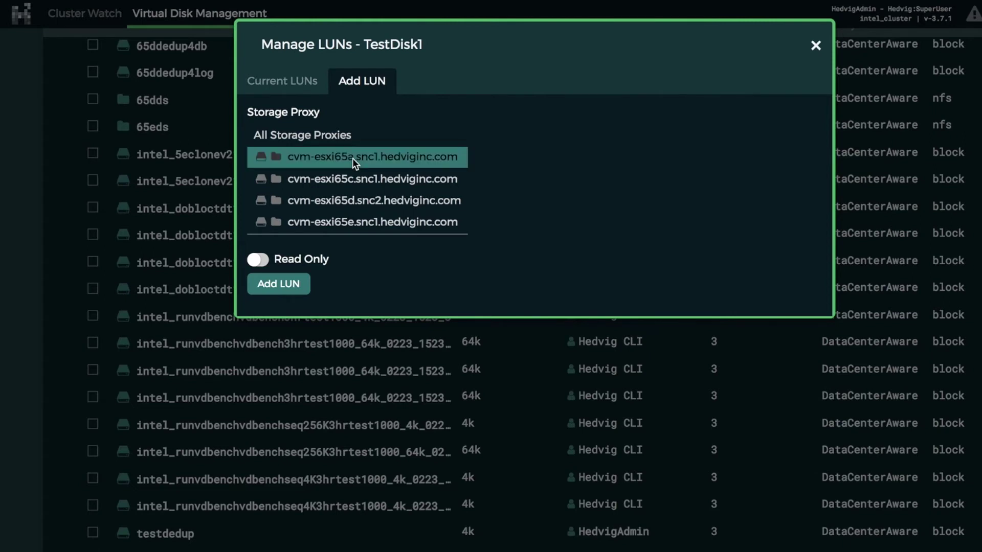
left_click(296, 284)
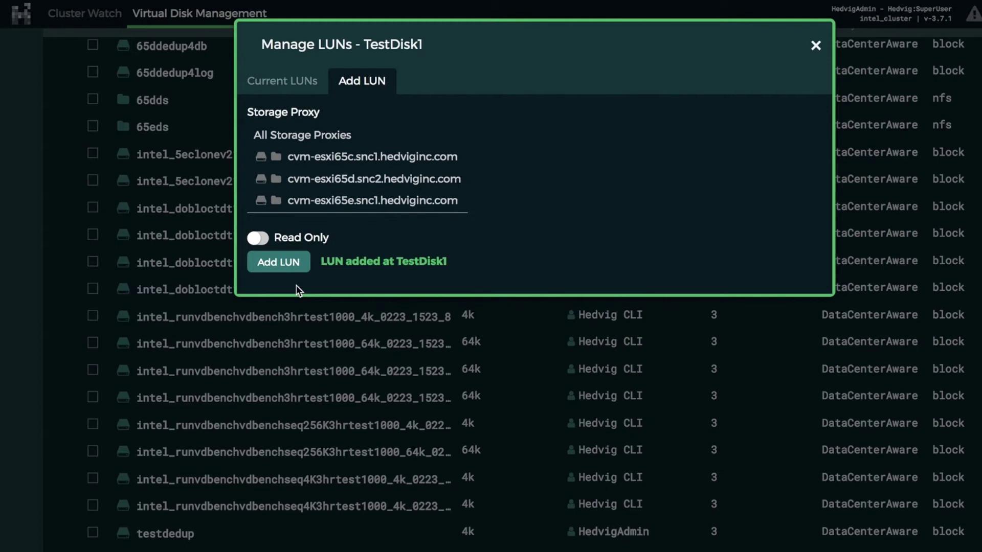
left_click(291, 82)
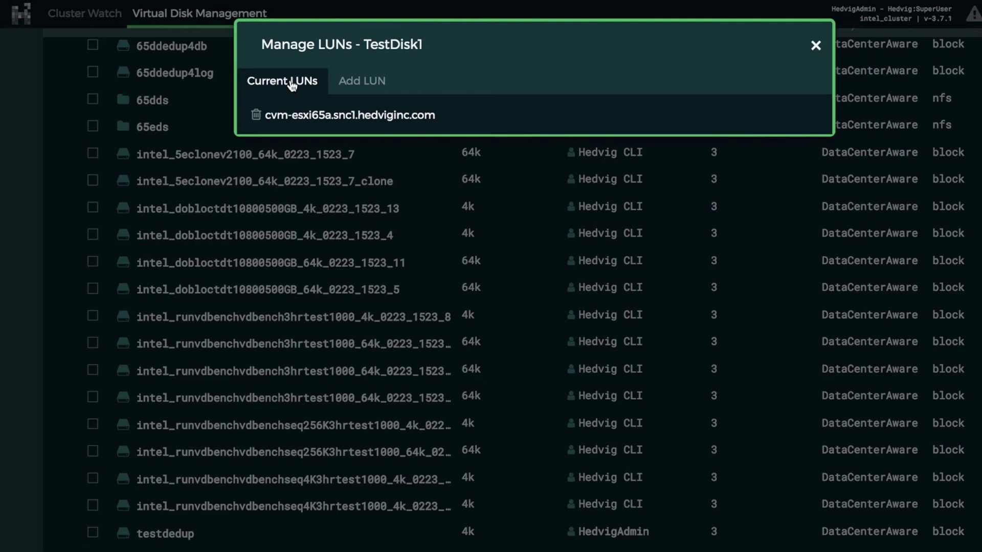
left_click(815, 45)
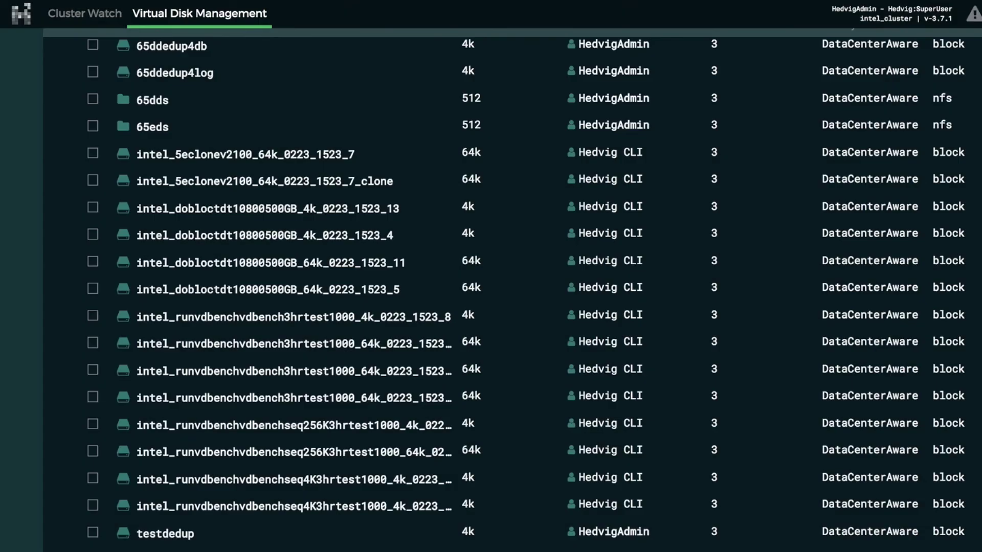
- Review TestDisk1's Manage Access options and close without adding access
left_click(104, 531)
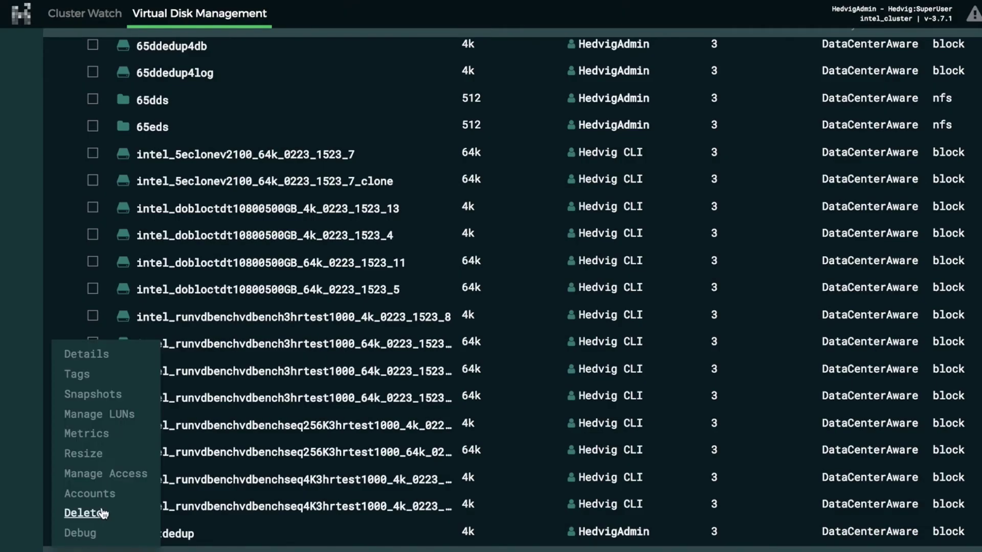
left_click(105, 474)
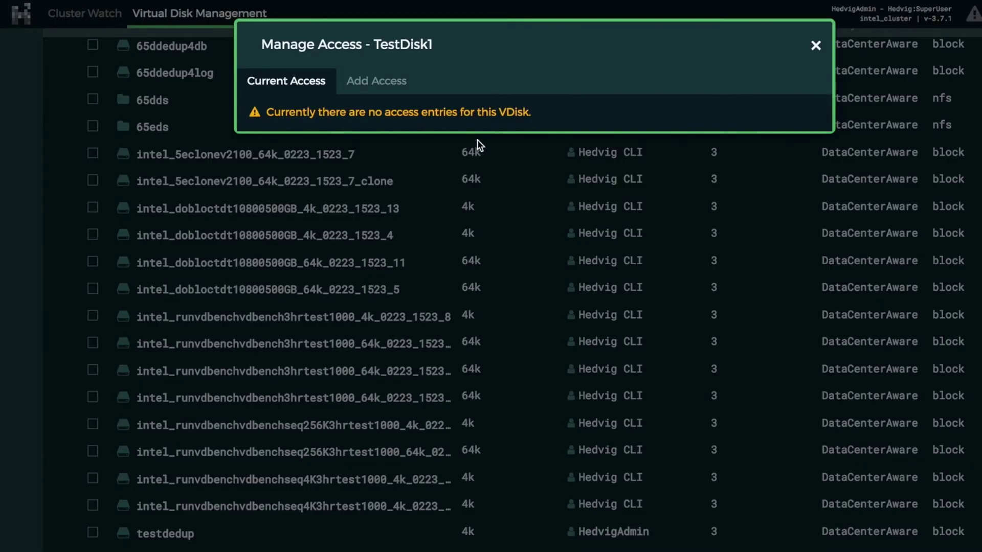
left_click(402, 78)
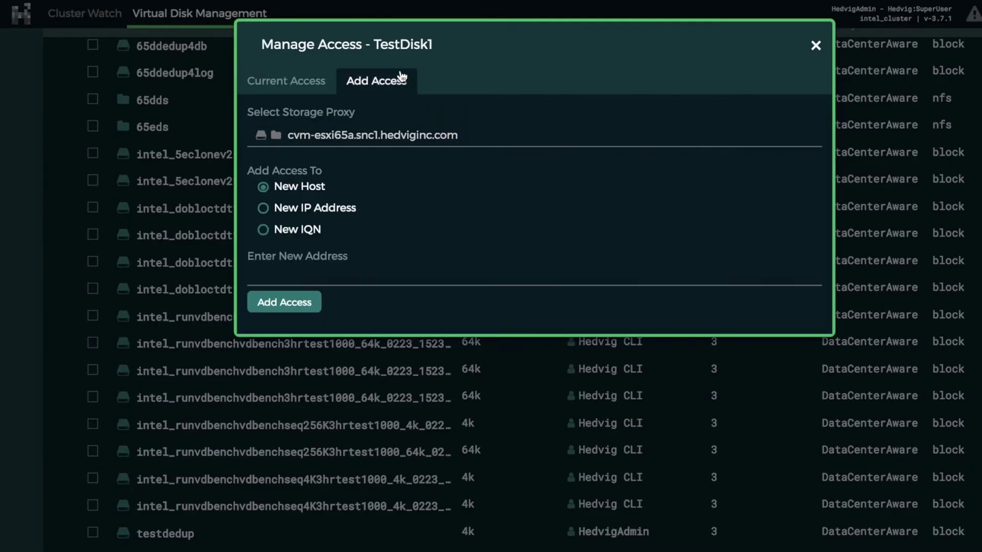
left_click(815, 46)
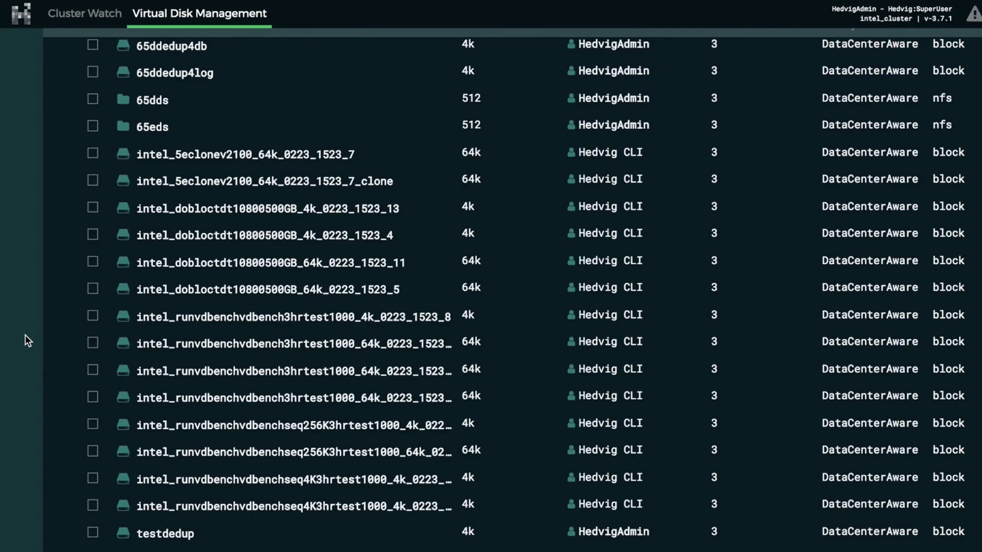
- Start a new virtual disk named TestNFSDisk1 with a size of 100 TB
scroll(25, 336, "up", 10)
left_click(82, 108)
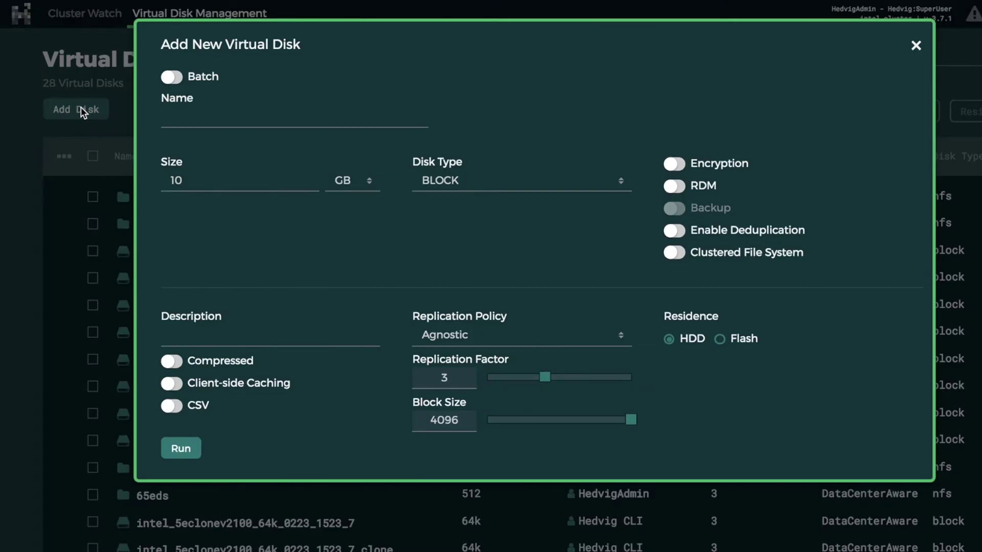
left_click(257, 116)
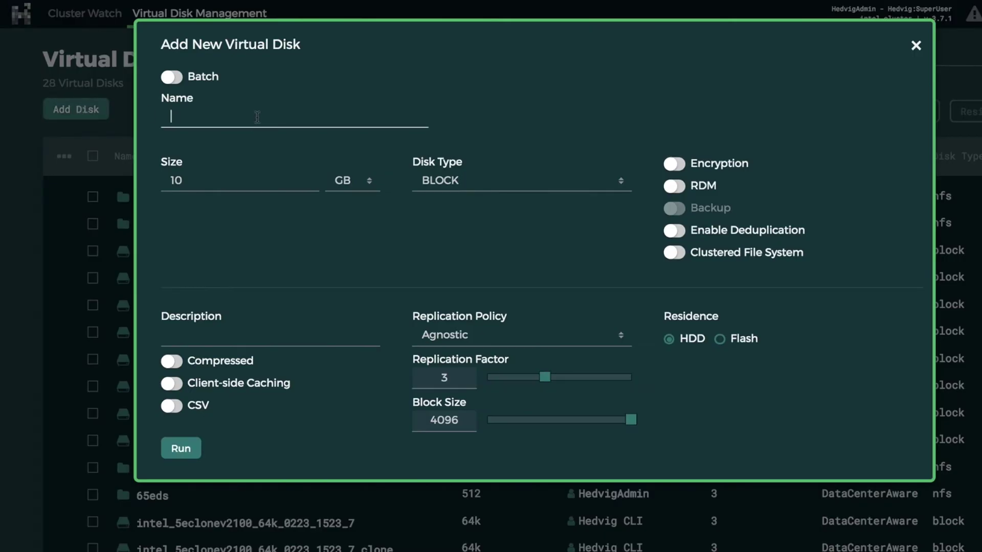
type("TestNFSDisk1")
key("Tab")
type("100")
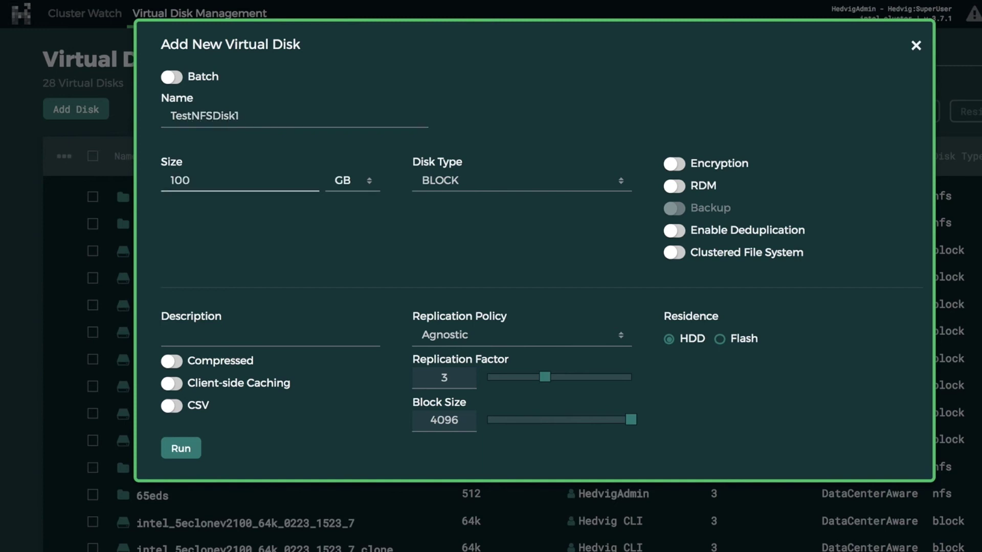
key("Tab")
key("space")
key("Down")
key("Return")
- Set the disk type to NFS and create TestNFSDisk1
left_click(508, 176)
left_click(483, 236)
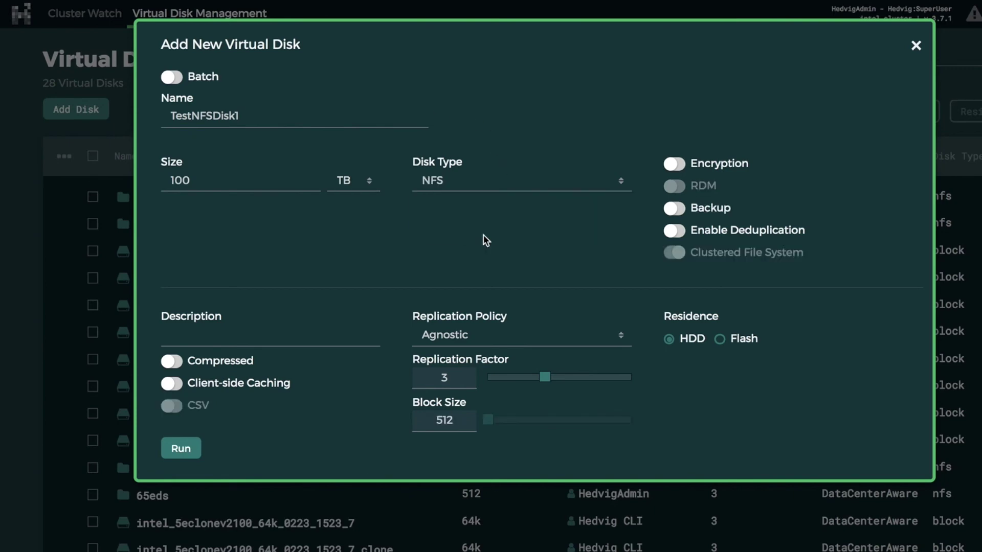
left_click(183, 446)
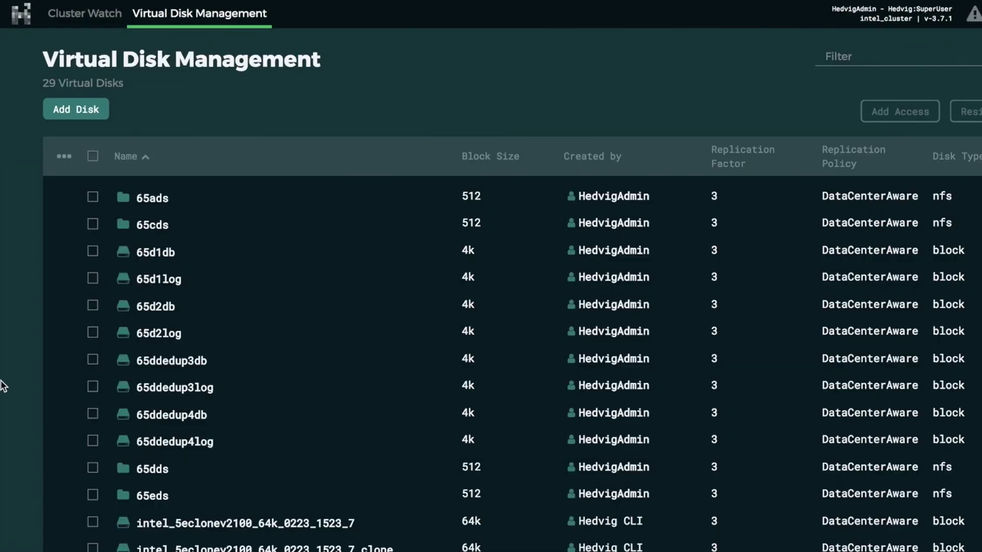
scroll(2, 386, "down", 10)
- Add exports for TestNFSDisk1 on proxies cvm-esxi65a and cvm-esxi65c, then close Manage Exports
left_click(62, 478)
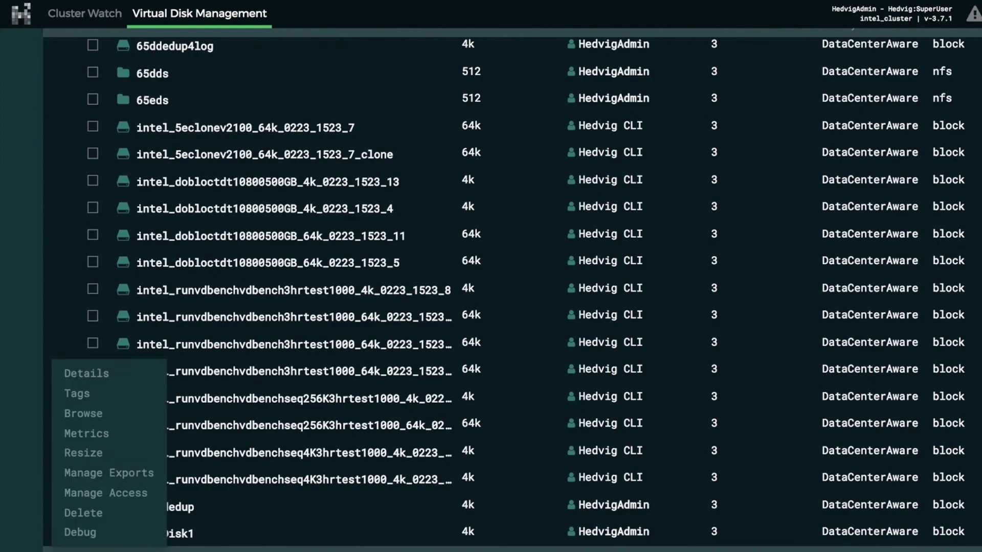
left_click(82, 473)
left_click(401, 90)
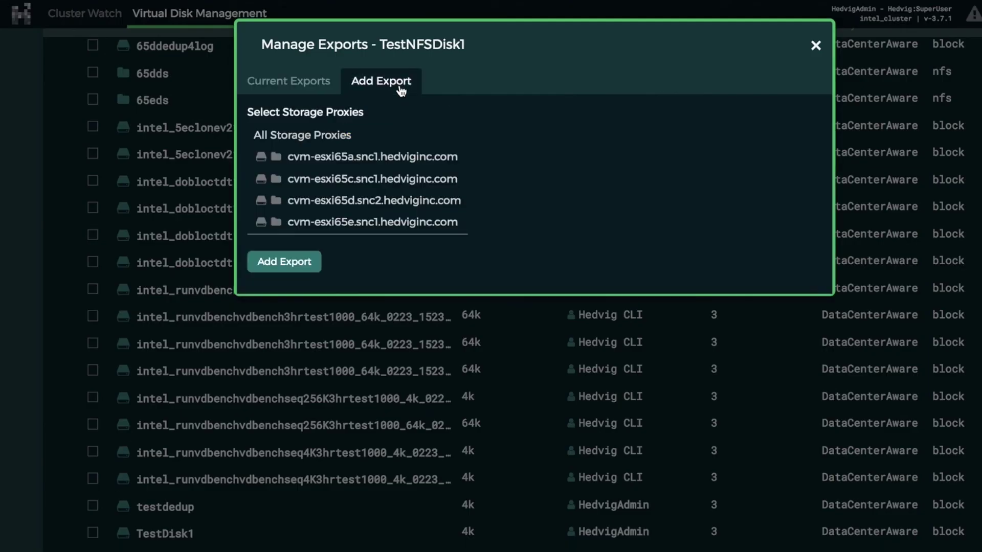
left_click(345, 154)
left_click(331, 180)
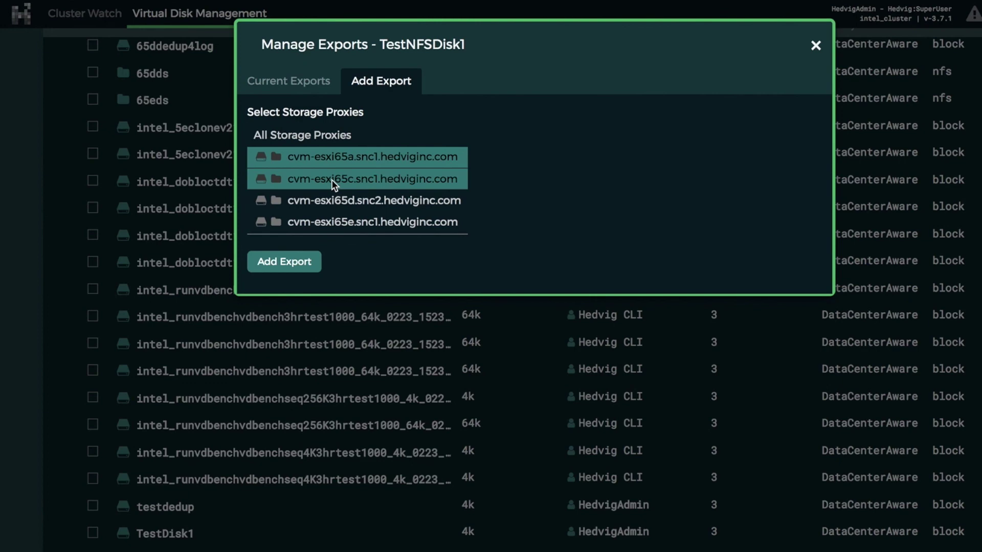
left_click(815, 45)
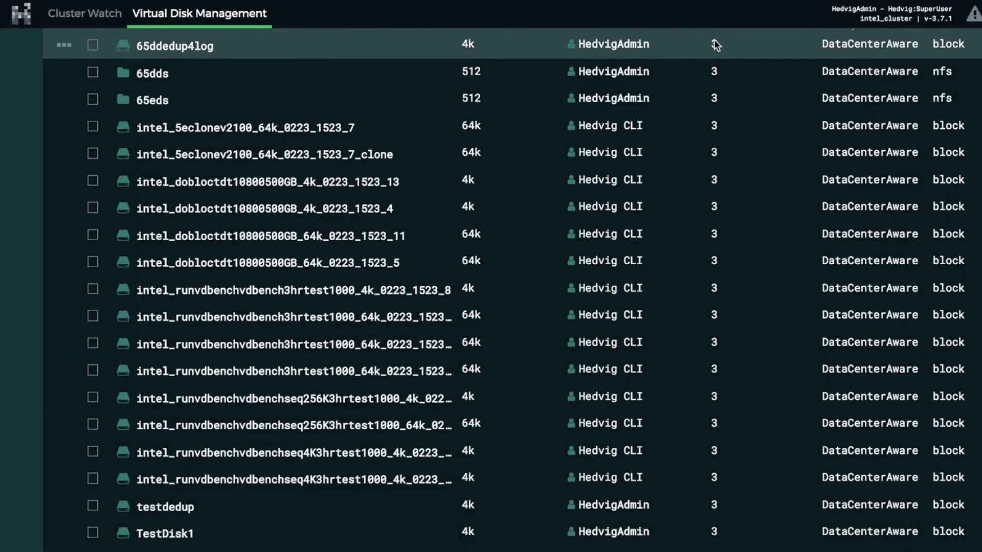